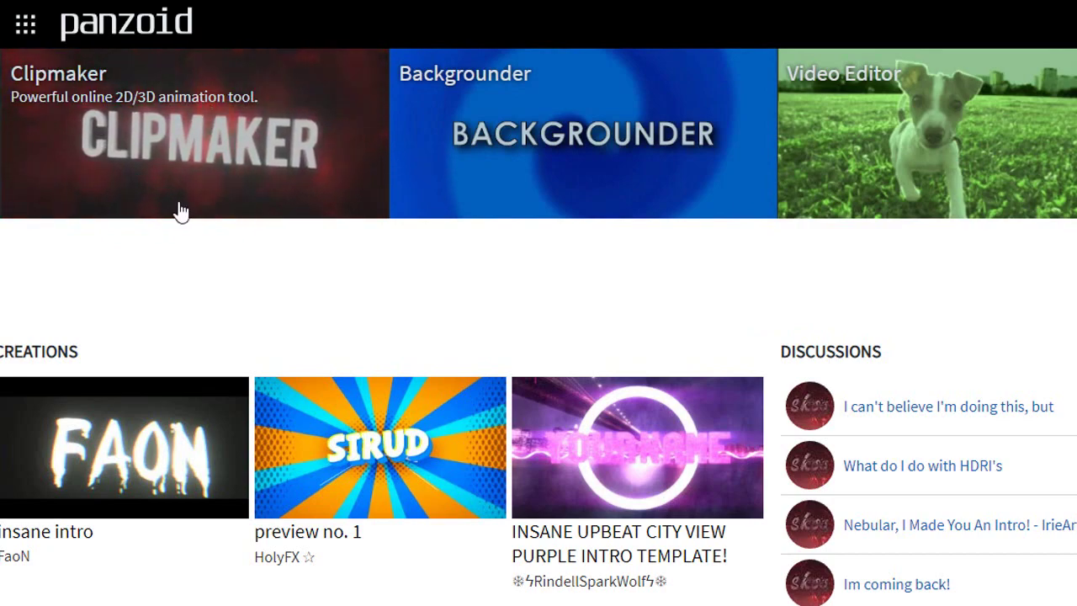
Open the Clipmaker editor and scroll down its page
click(151, 143)
scroll(195, 235, down, 5)
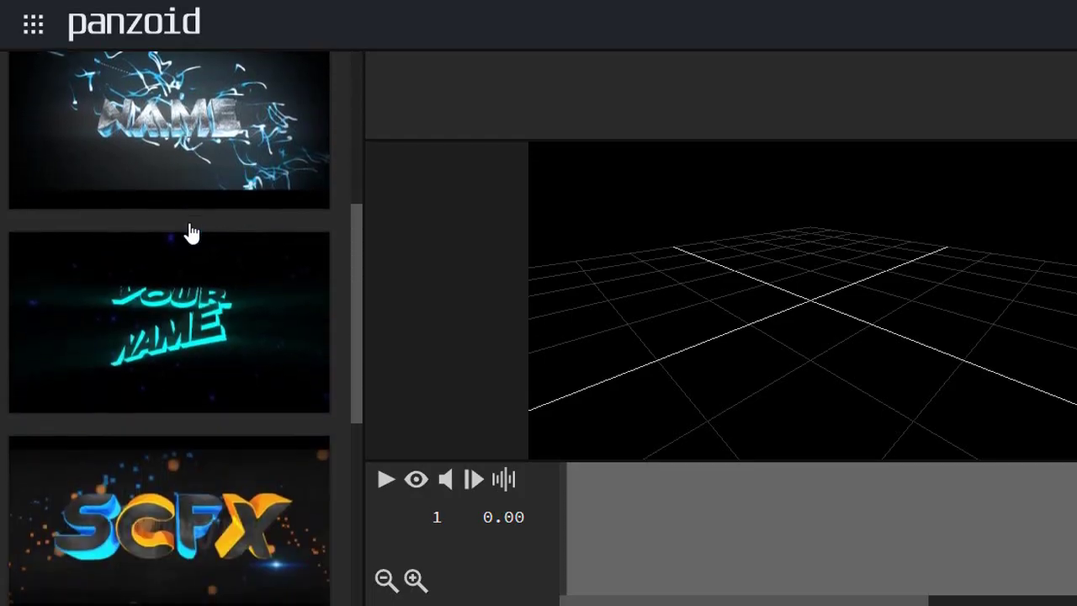
scroll(190, 249, down, 5)
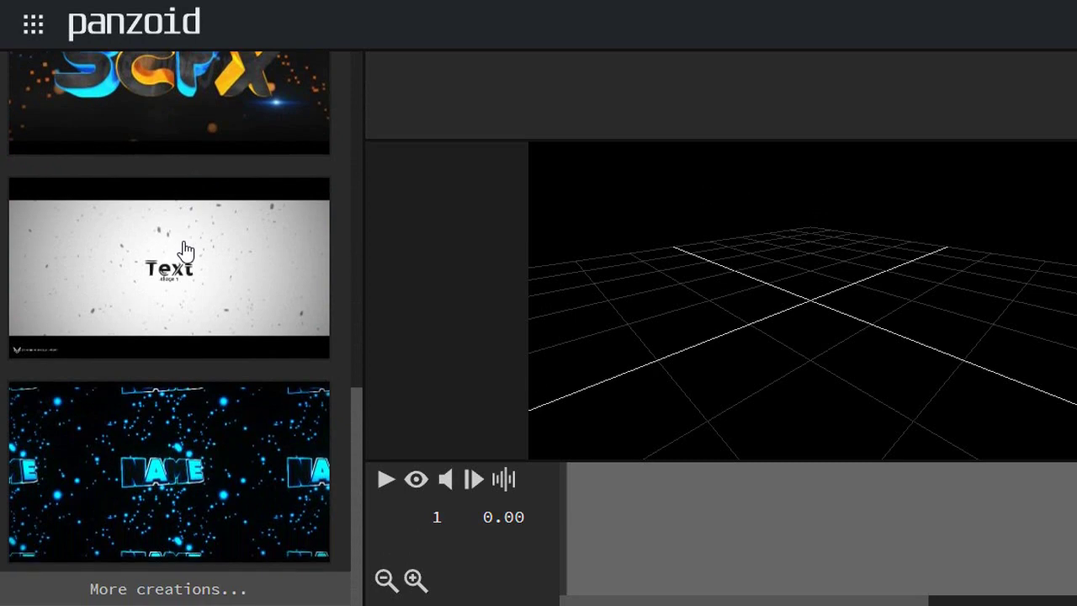
click(113, 589)
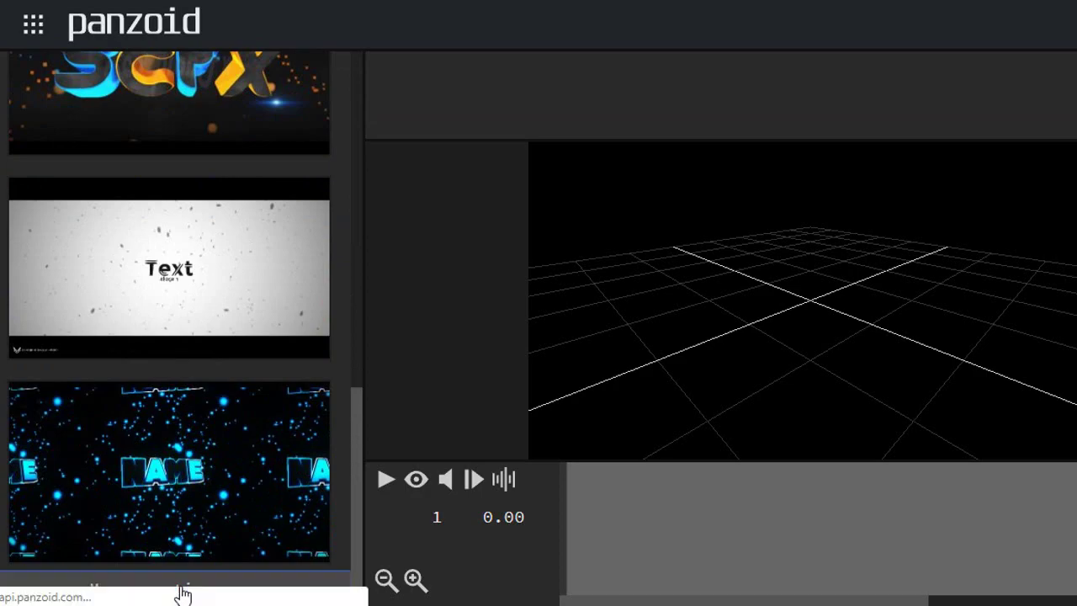
Browse the 'More creations' gallery and open the chill intro creation's page
click(180, 588)
scroll(344, 230, down, 3)
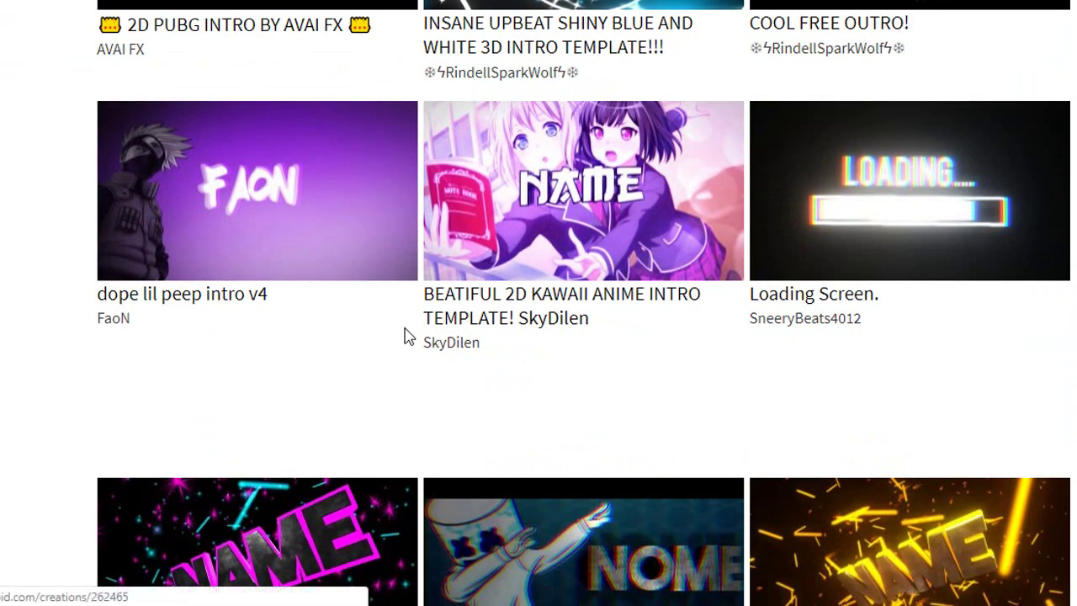
scroll(252, 193, down, 5)
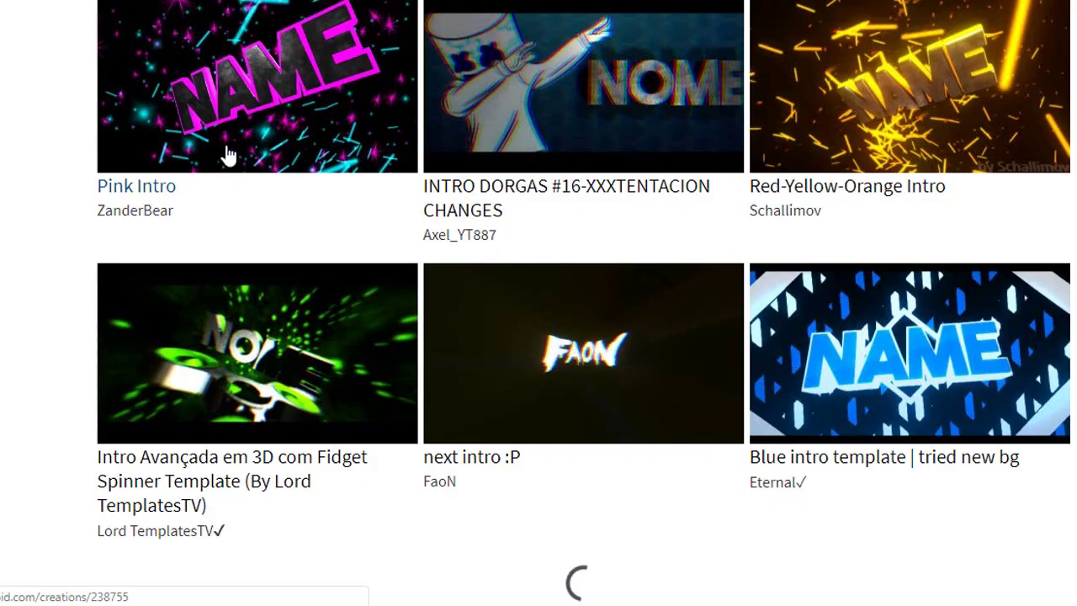
scroll(916, 241, up, 2)
scroll(976, 212, down, 2)
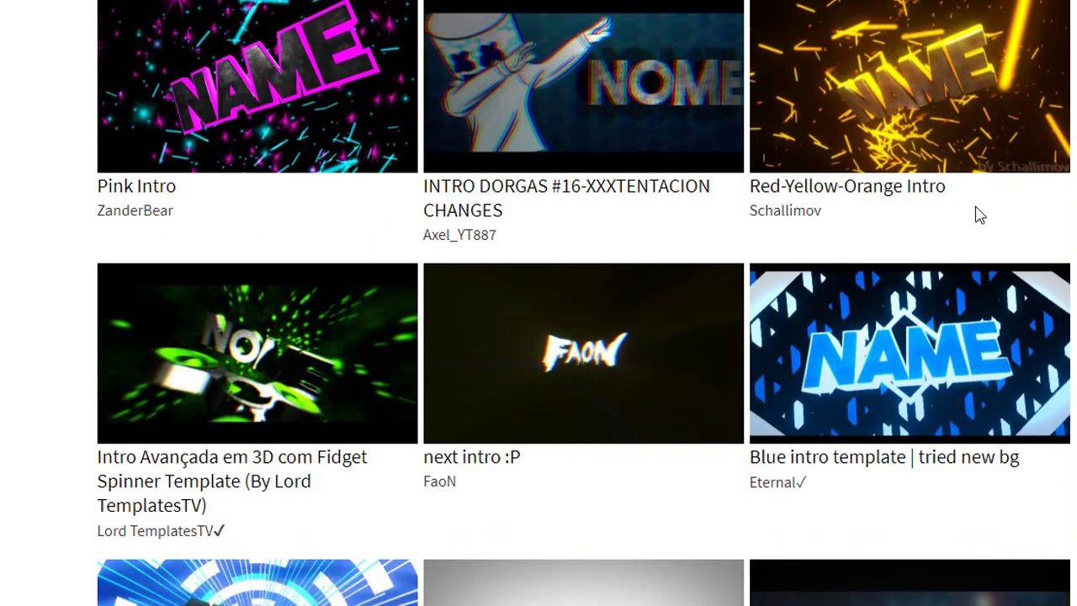
click(442, 132)
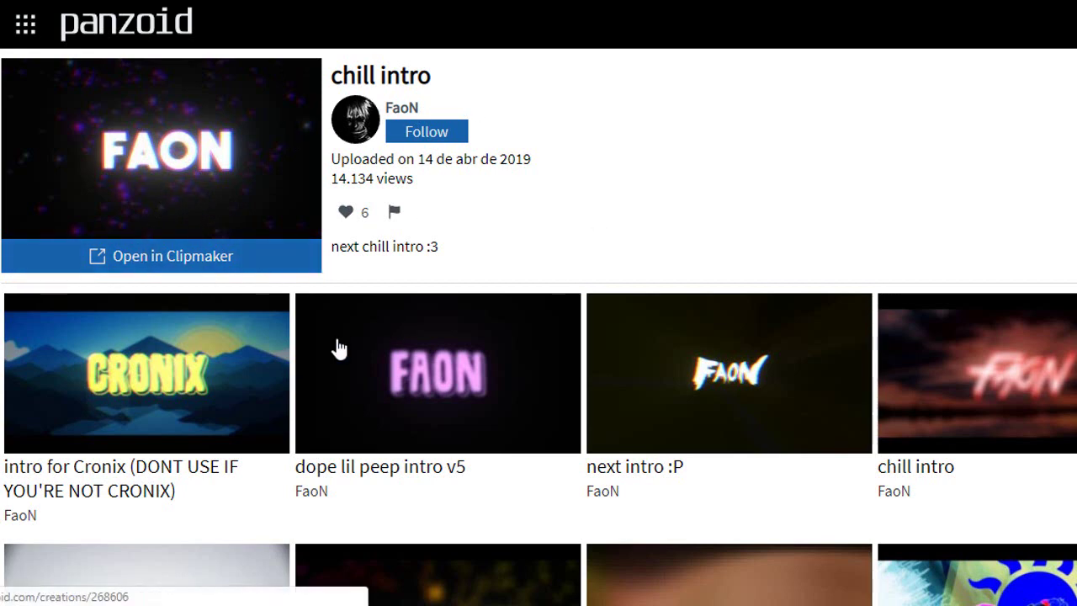
Load the chill intro into the editor at 1280x720 (720p) resolution, keeping 30 fps
click(208, 265)
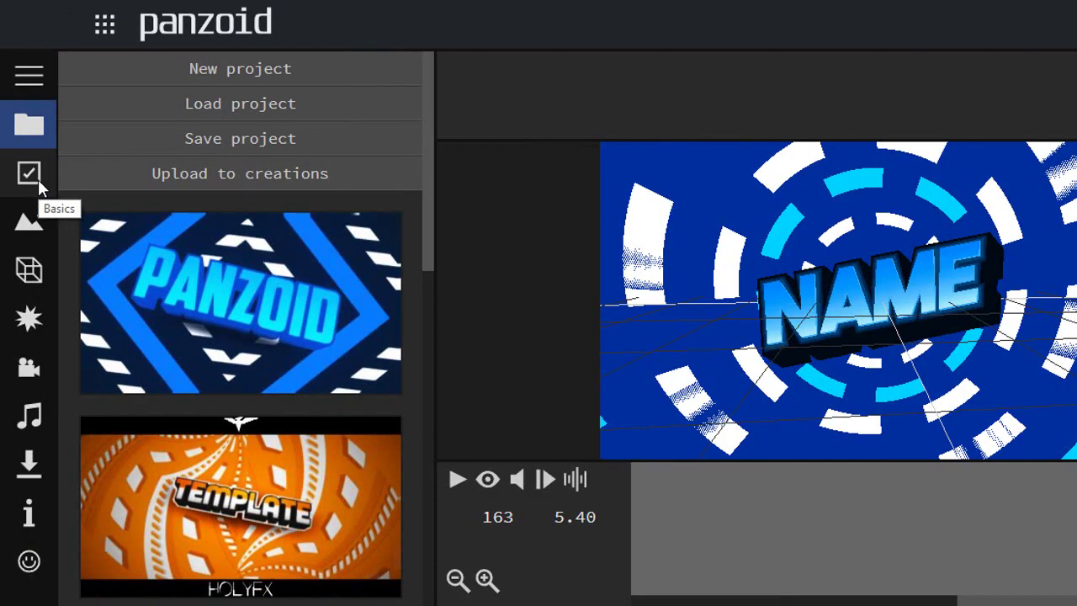
click(38, 179)
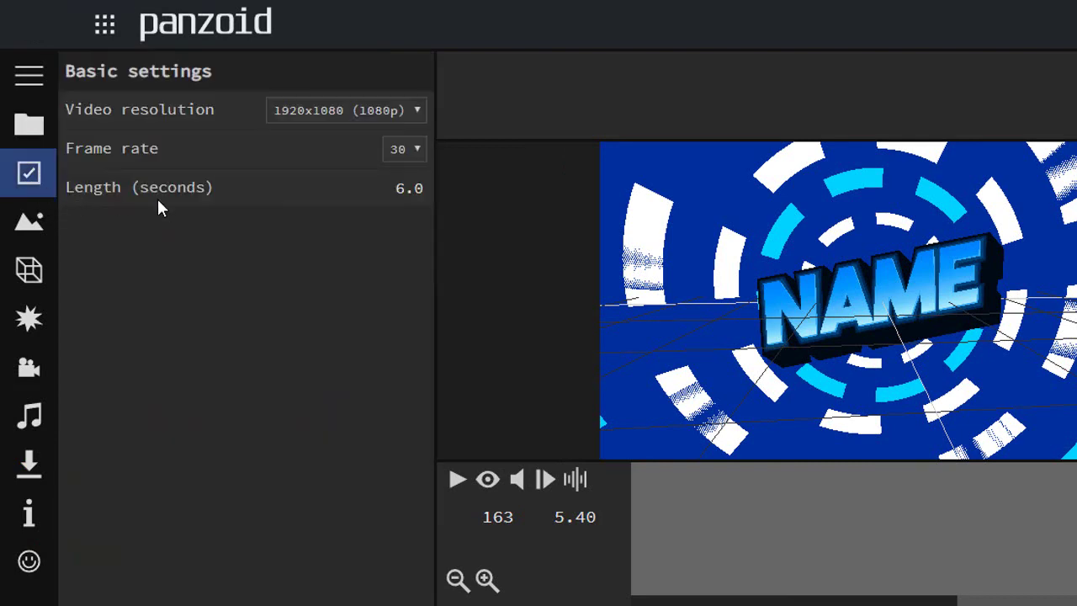
click(312, 122)
click(347, 180)
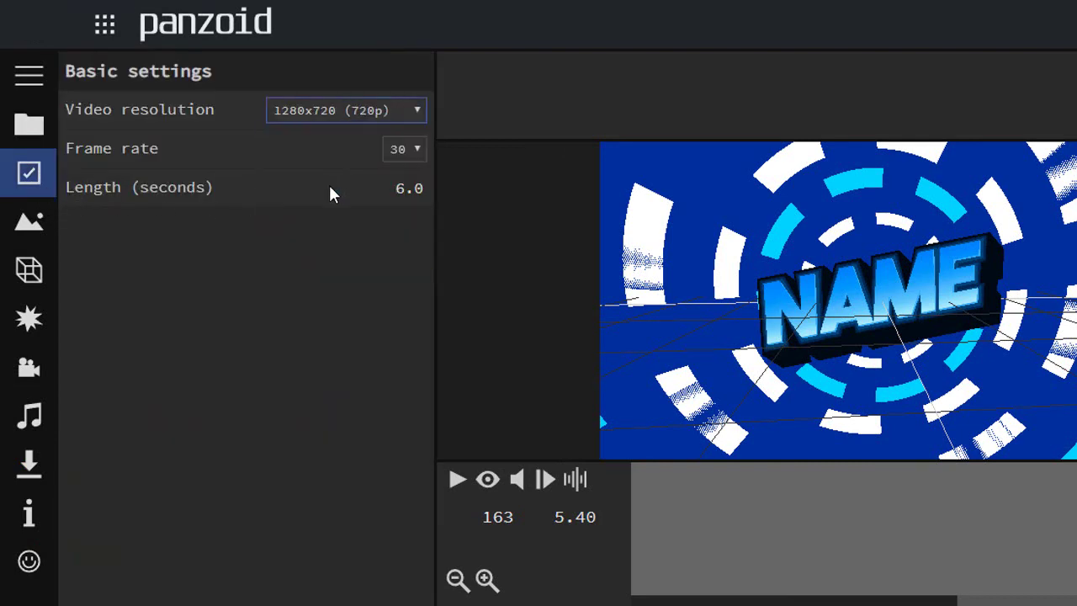
click(405, 148)
click(286, 257)
click(32, 223)
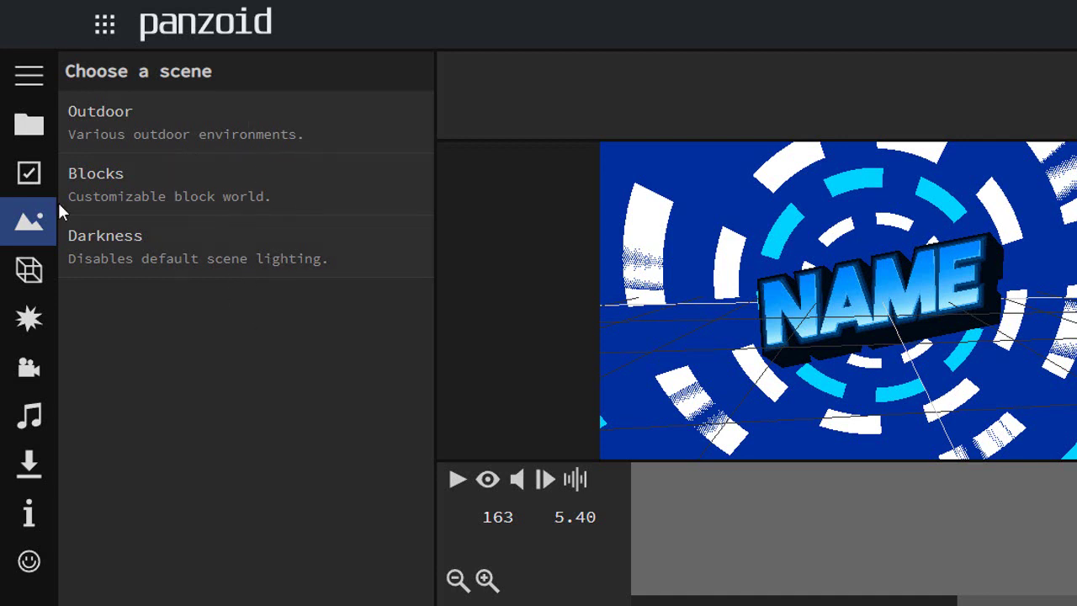
Replace the first 'Text: name' object's text with the channel name
click(30, 276)
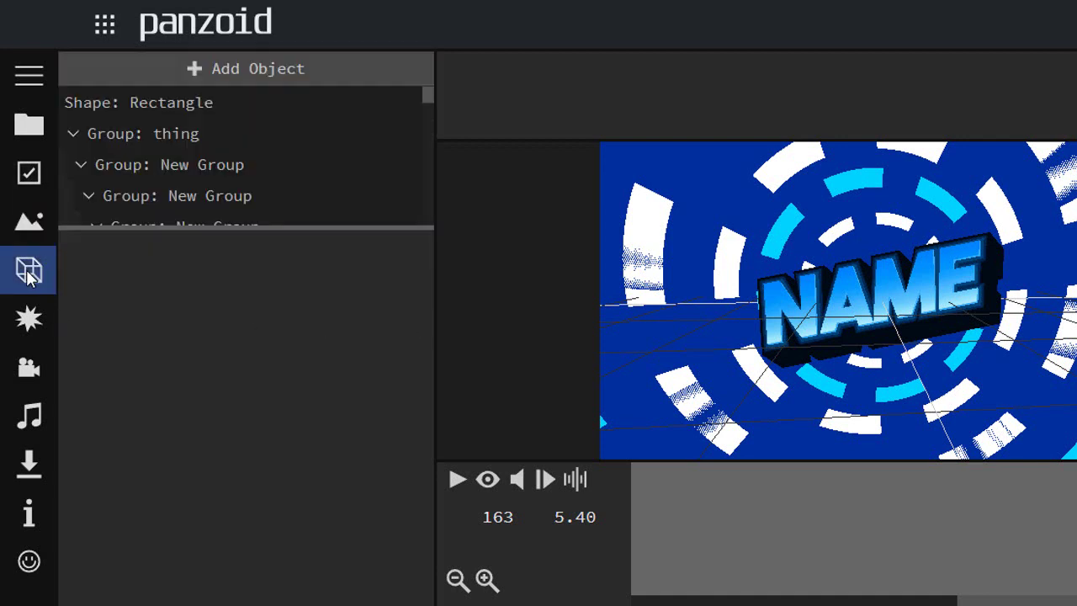
scroll(284, 128, down, 5)
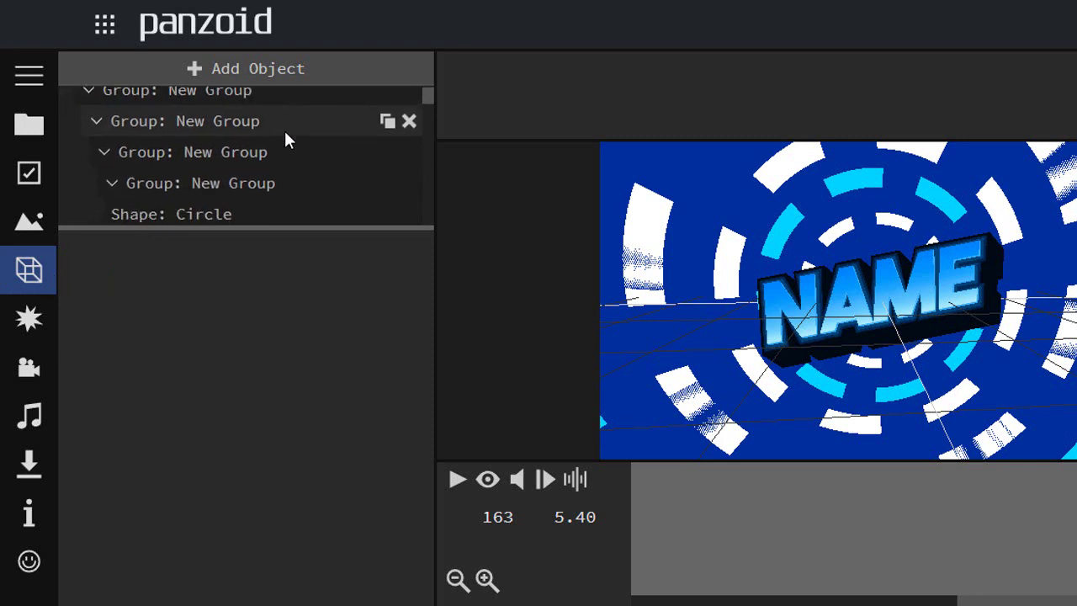
scroll(279, 160, up, 1)
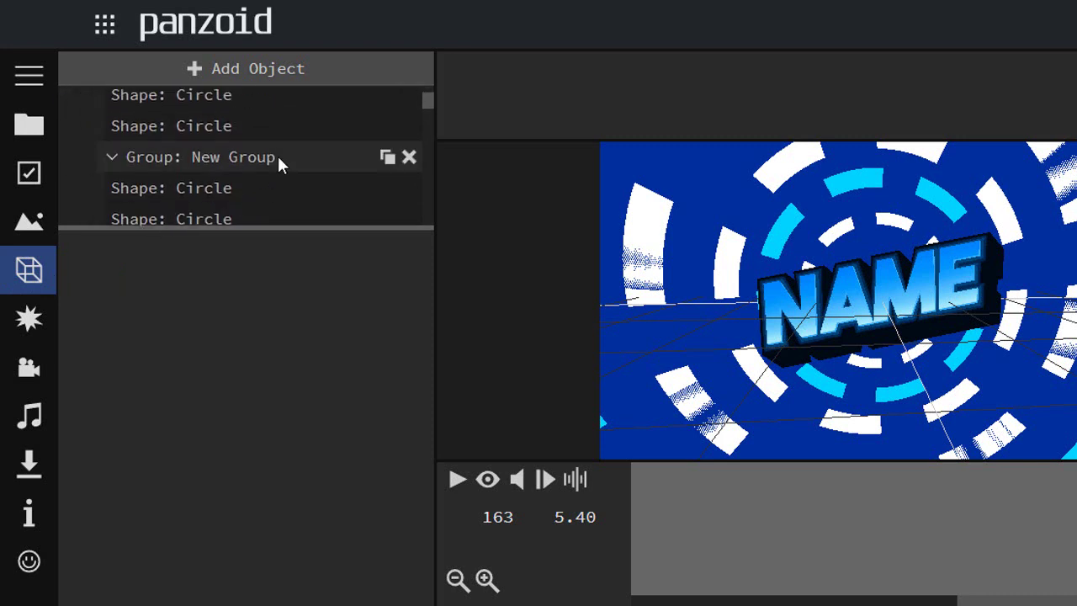
scroll(278, 160, down, 2)
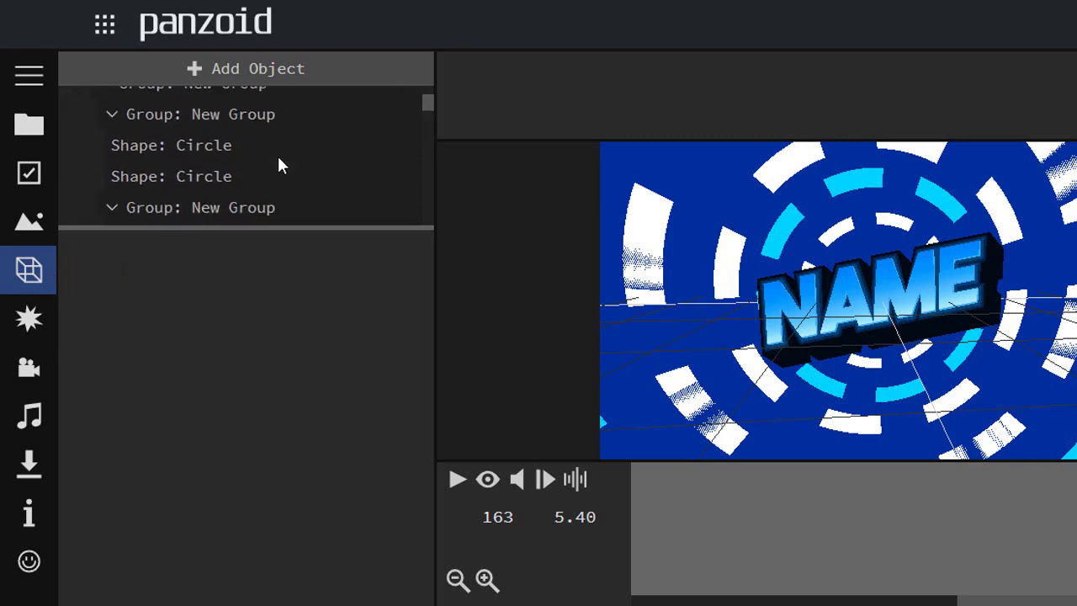
click(269, 226)
click(253, 90)
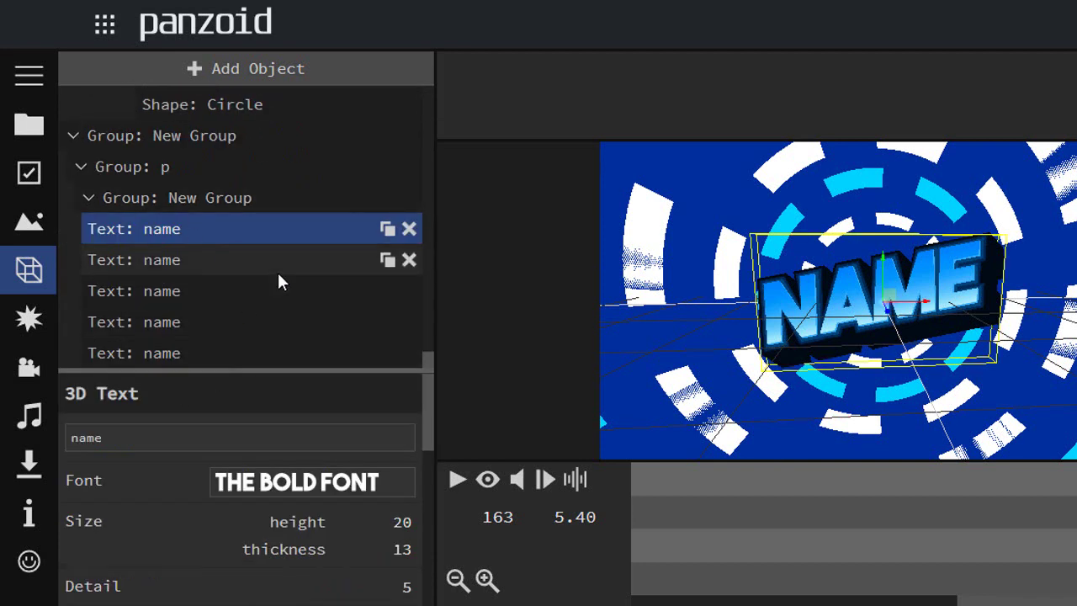
double_click(175, 439)
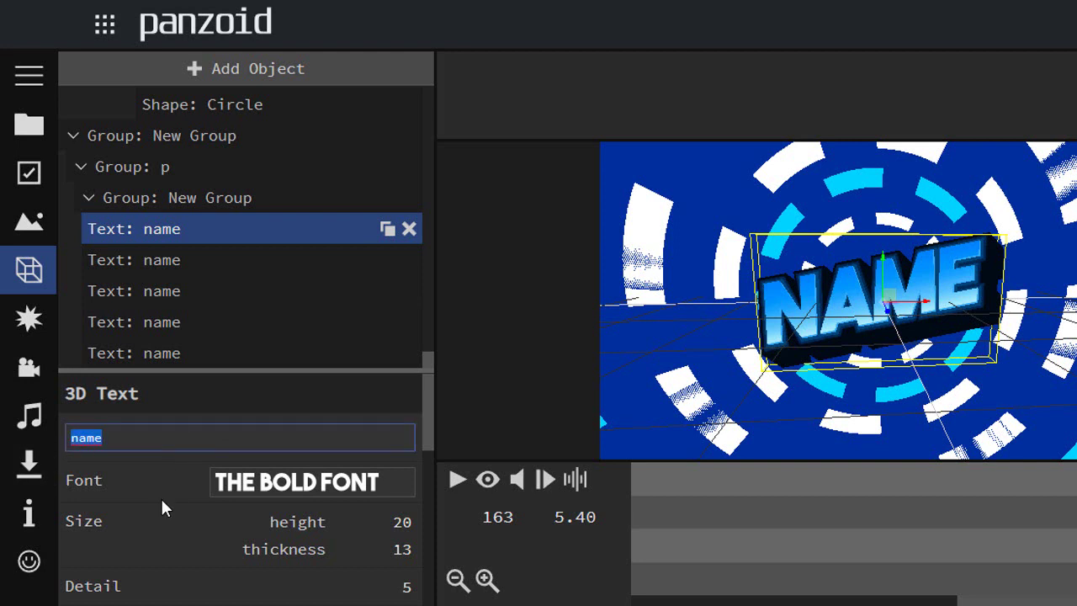
text(Eu)
text(Cardoso)
key(Return)
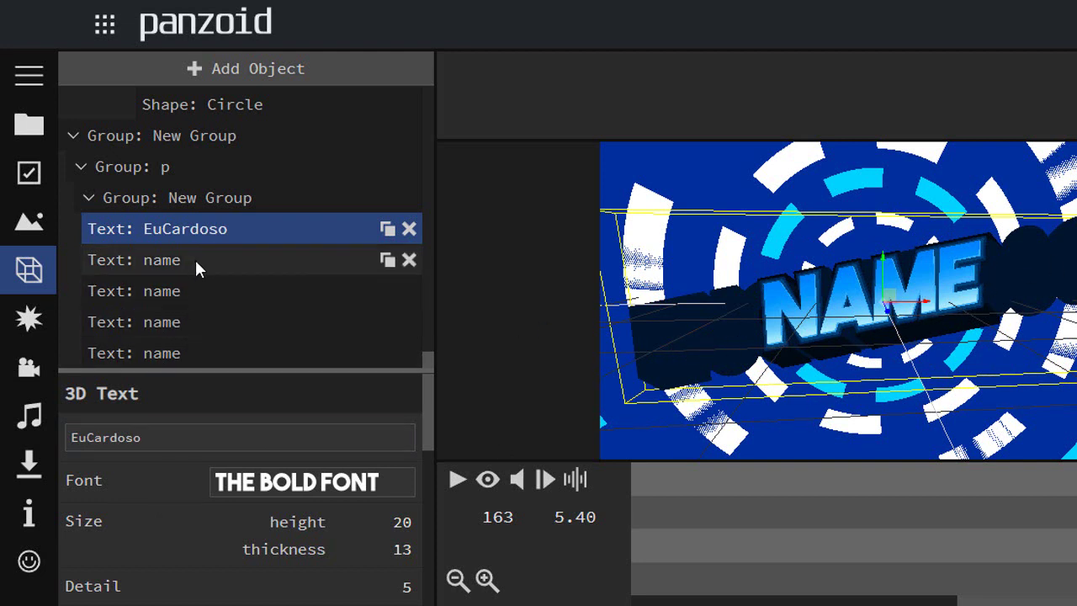
Paste the channel name into the second and third 'Text: name' objects
click(285, 256)
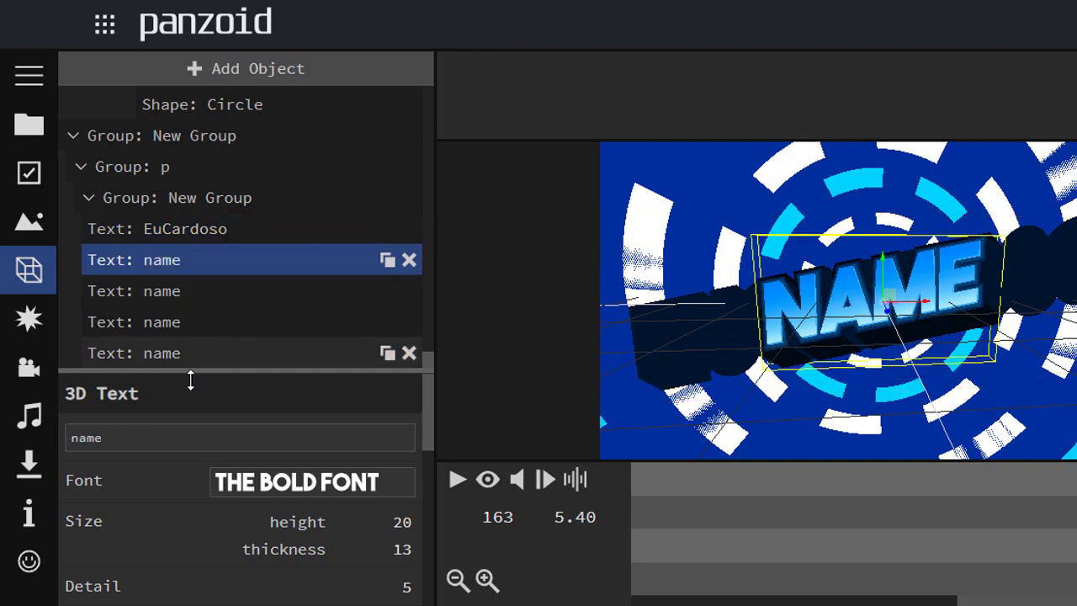
triple_click(211, 437)
text(EuCardoso)
click(181, 296)
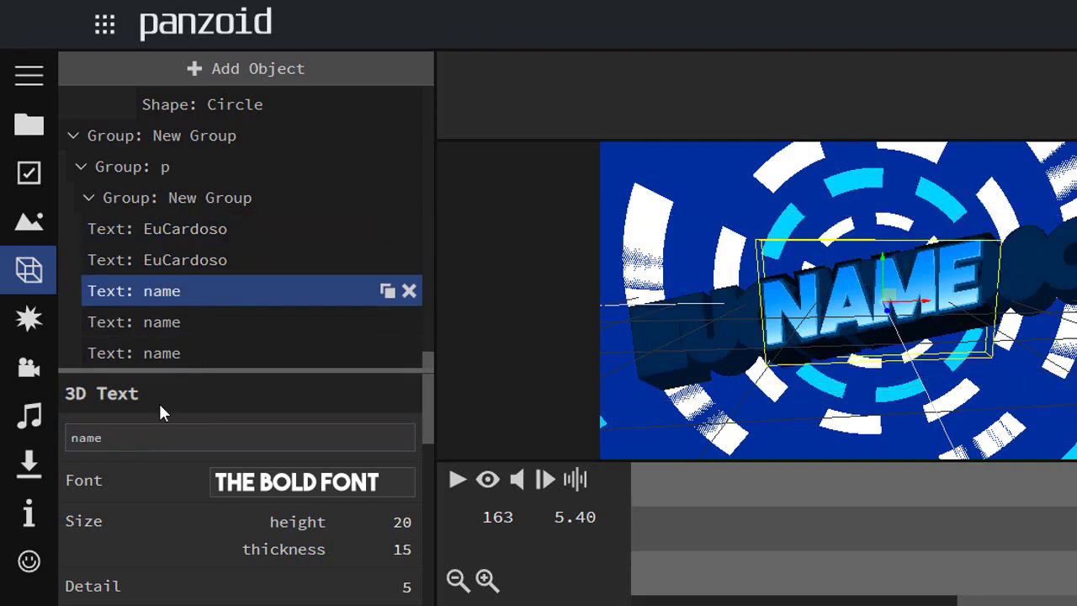
triple_click(160, 438)
text(EuCardoso)
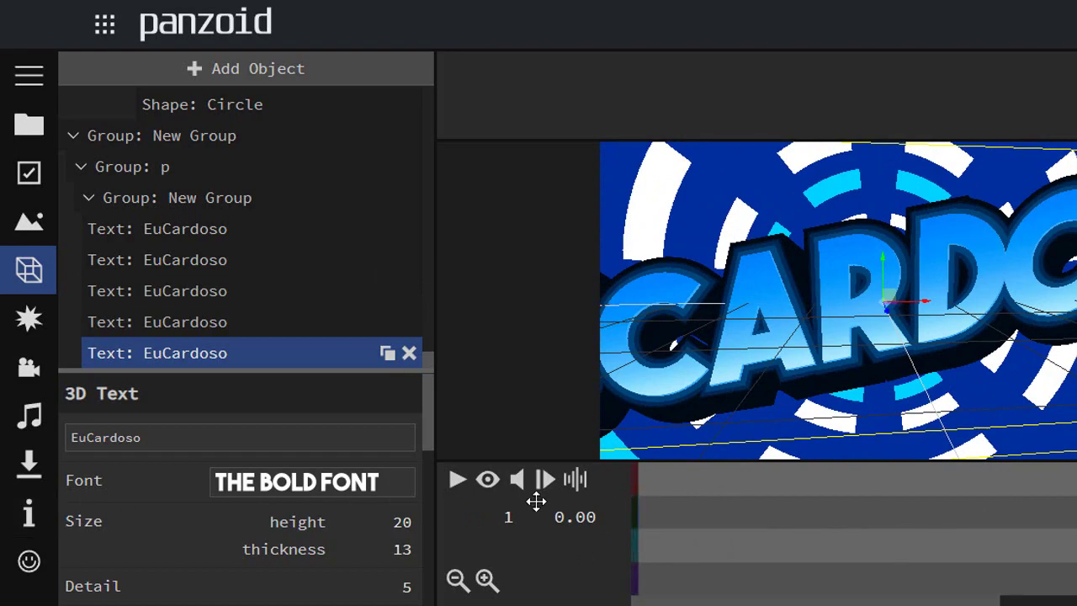
Preview the intro, stop playback, and select 'Group: New Group' to show its properties
click(458, 479)
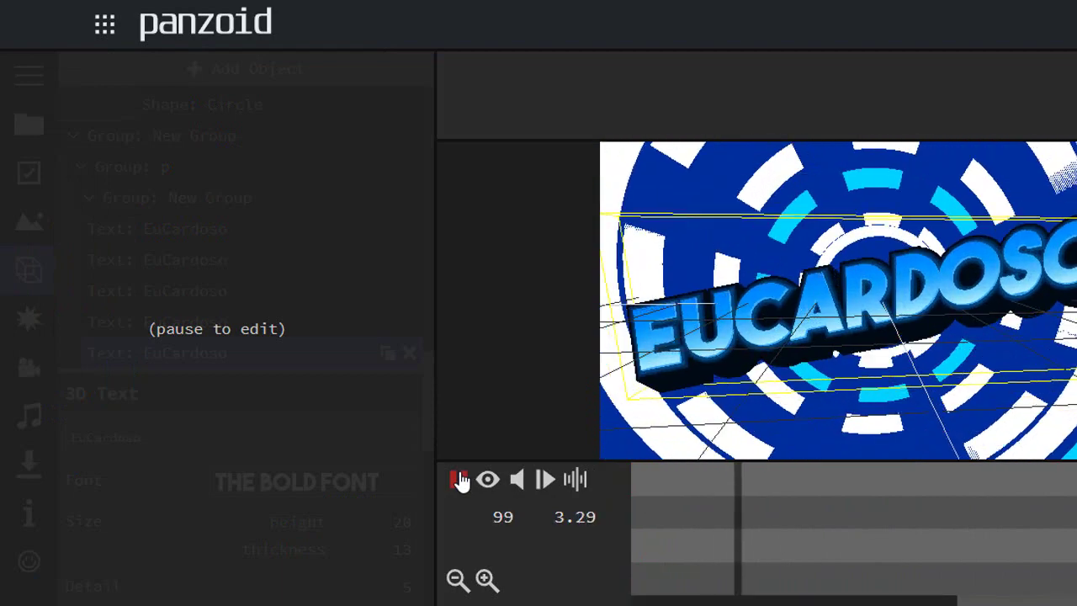
click(459, 480)
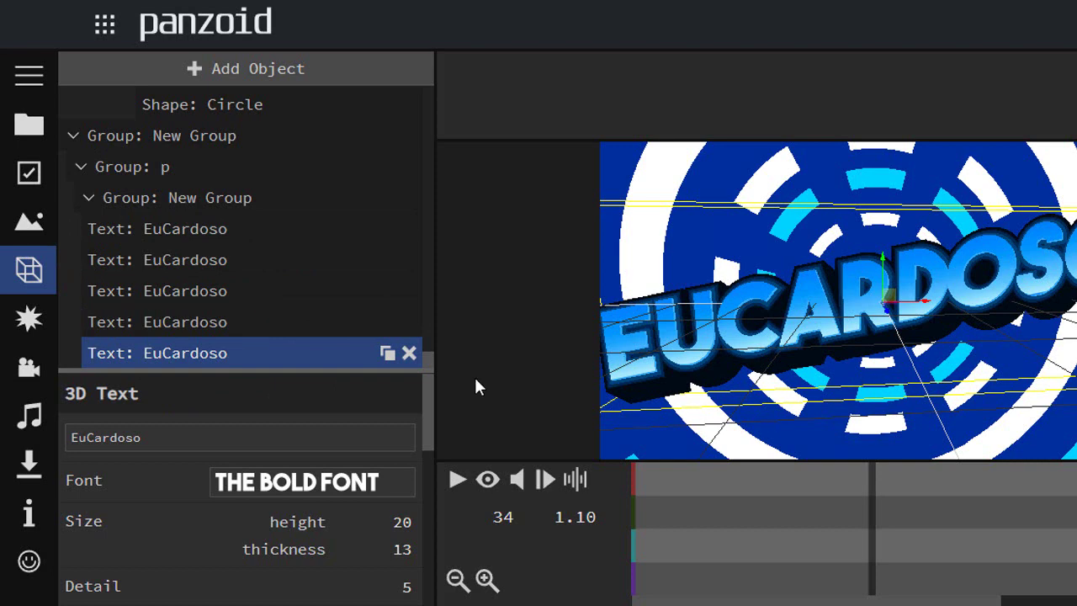
click(88, 207)
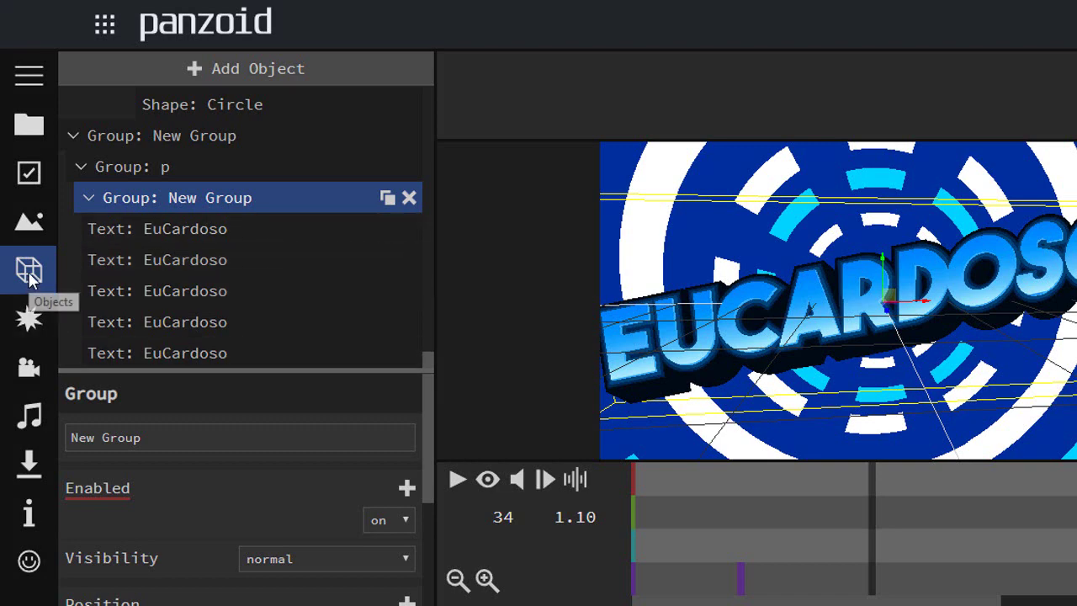
Review the applied effects and camera animation, then show the audio track settings
click(29, 318)
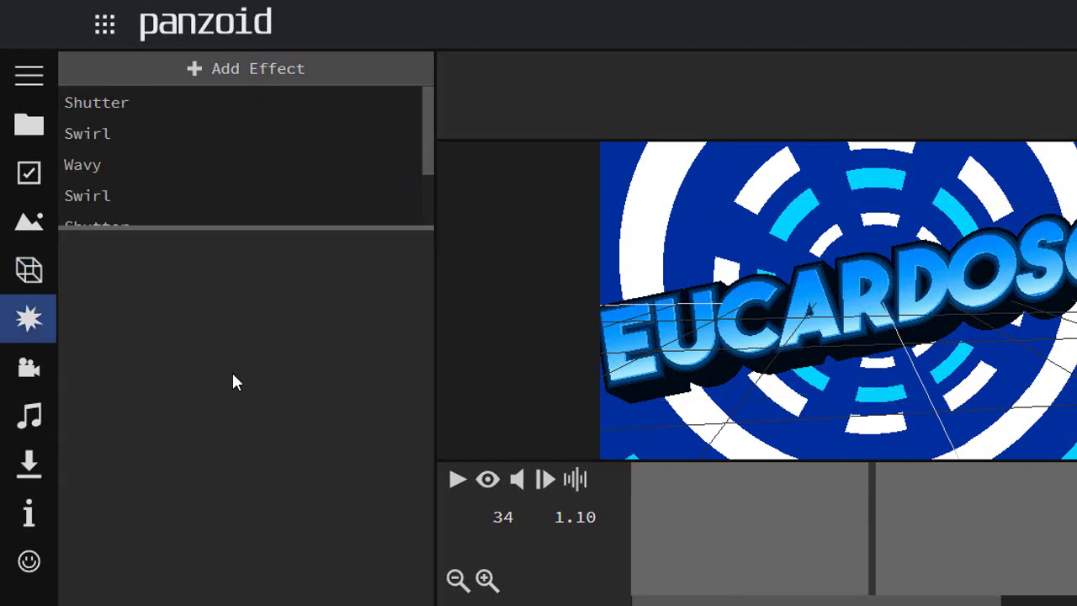
scroll(200, 144, down, 1)
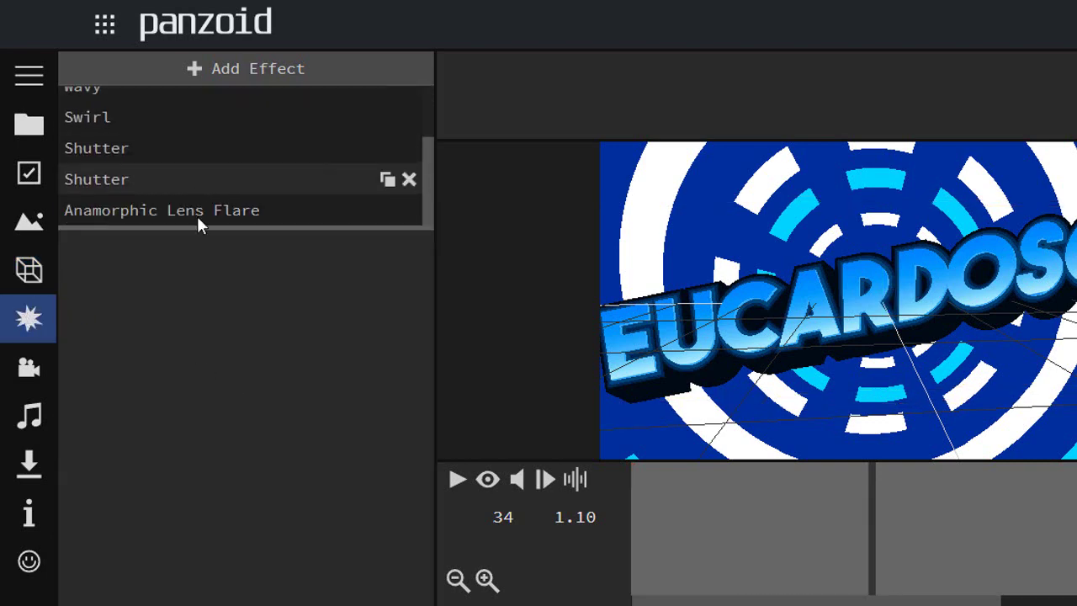
scroll(195, 194, up, 1)
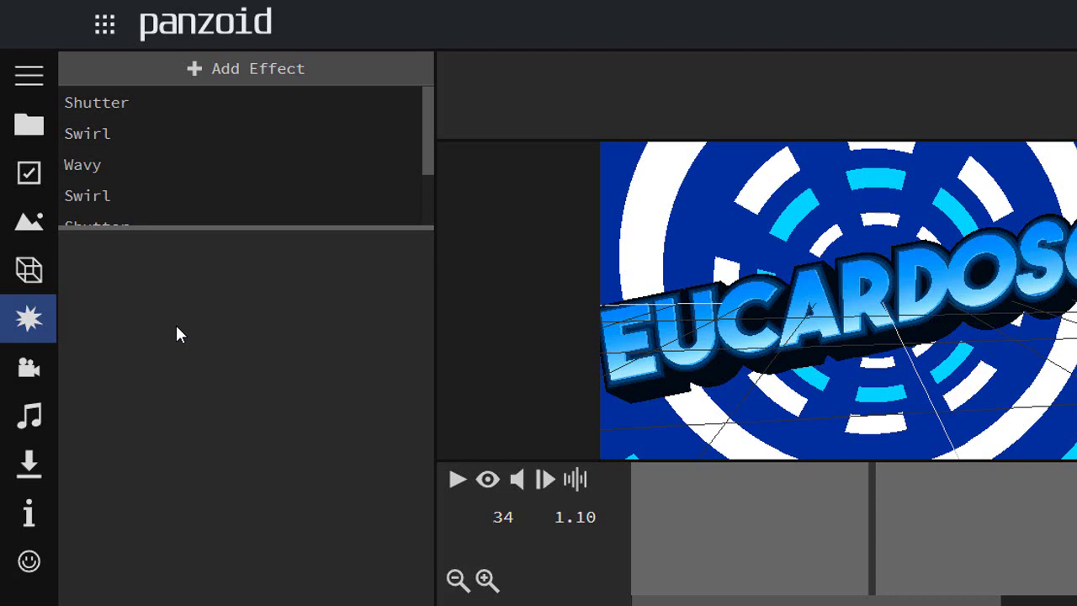
click(29, 368)
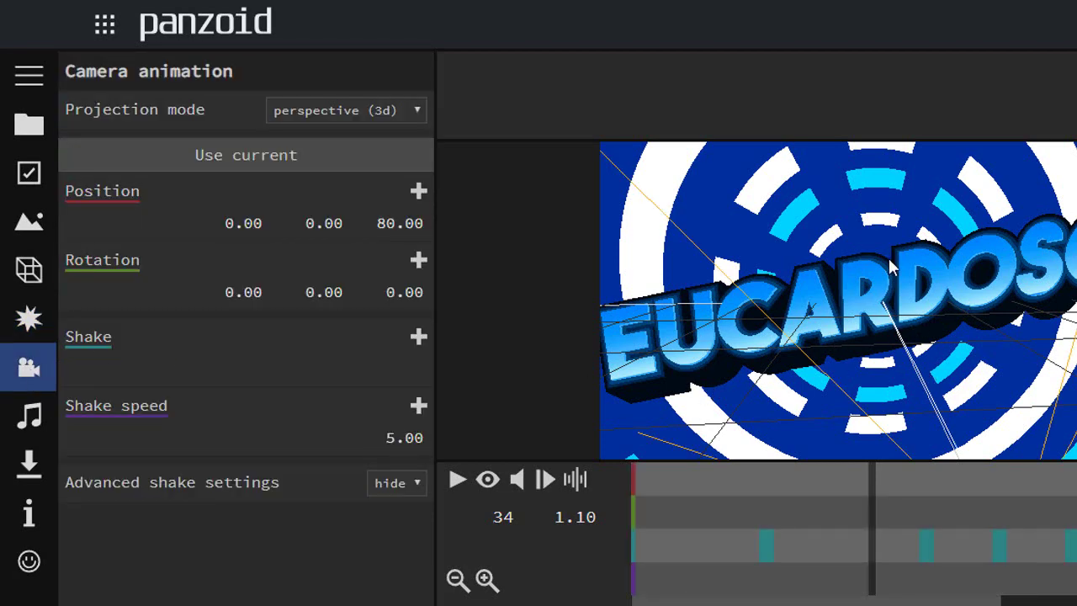
drag(885, 373, 757, 370)
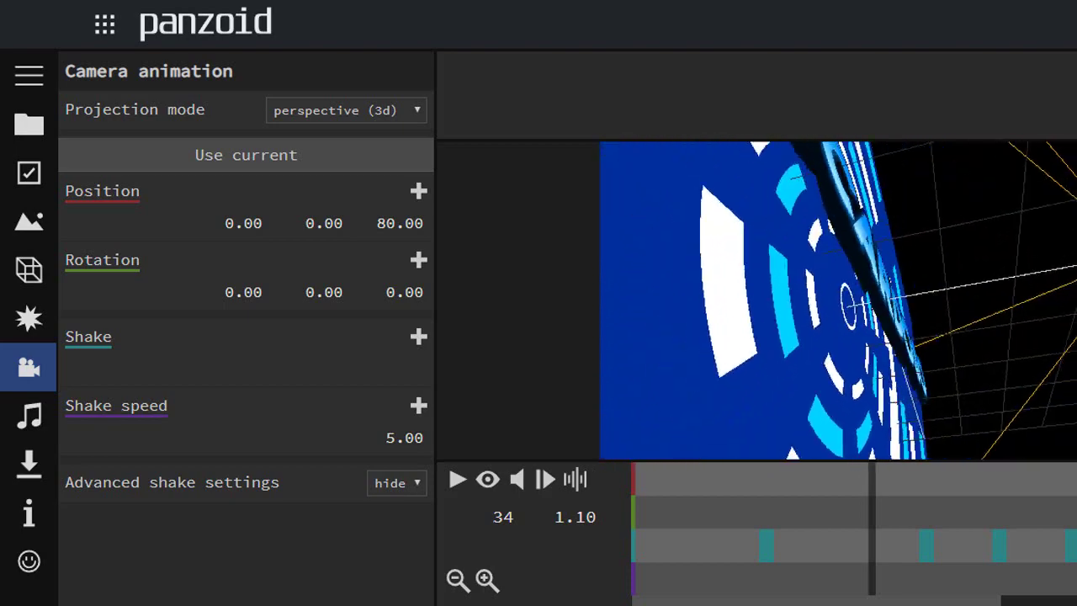
mouse_move(972, 239)
mouse_down()
mouse_move(703, 425)
mouse_move(1022, 202)
mouse_move(743, 310)
mouse_move(906, 314)
mouse_move(936, 269)
mouse_up()
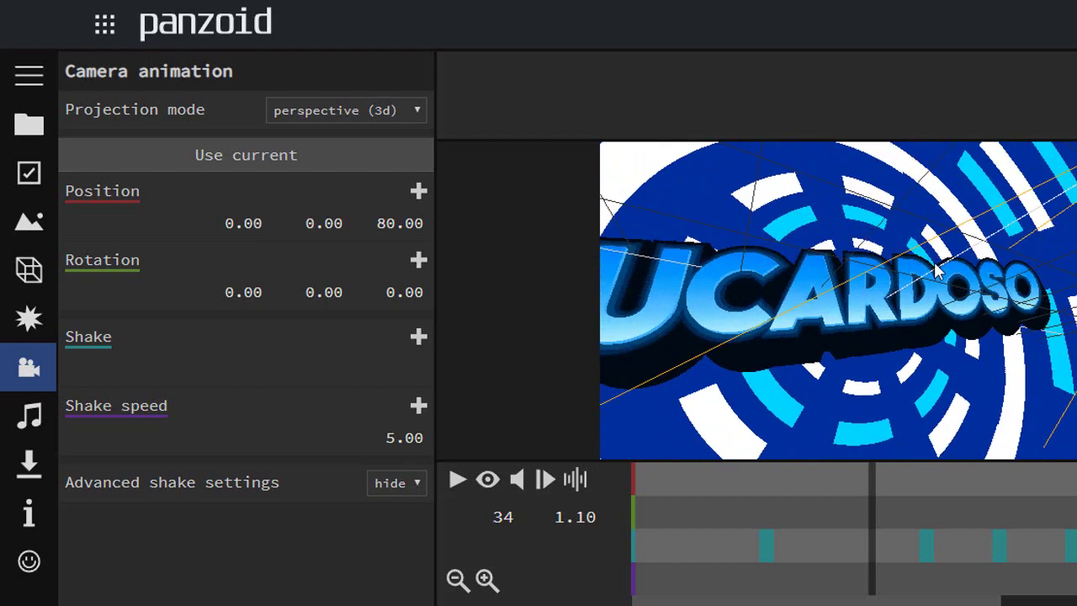
click(28, 415)
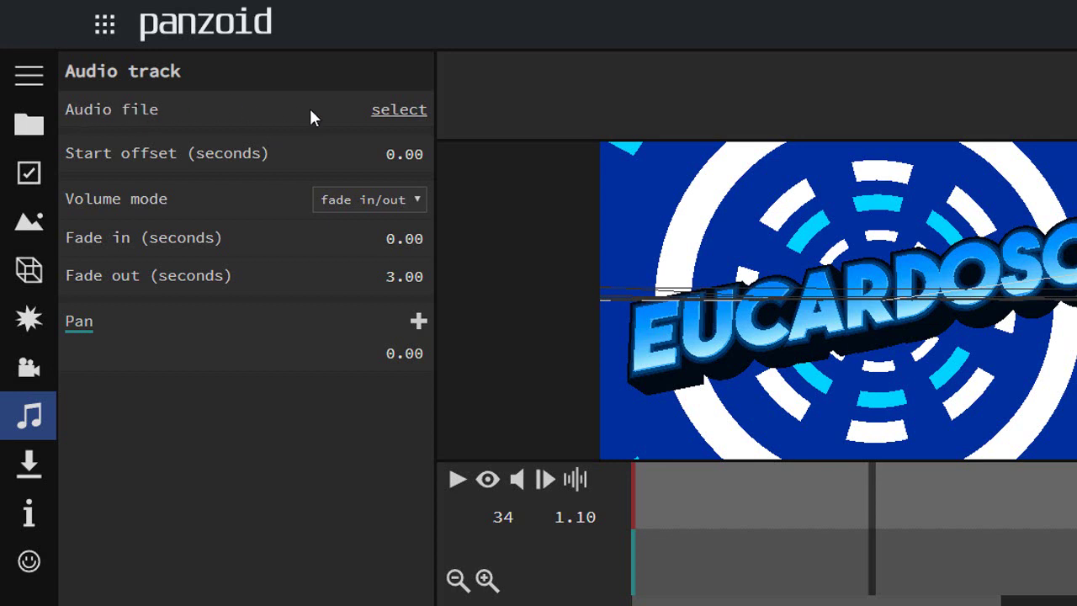
Cancel choosing an audio file, leaving the intro silent, and show the download settings
click(395, 110)
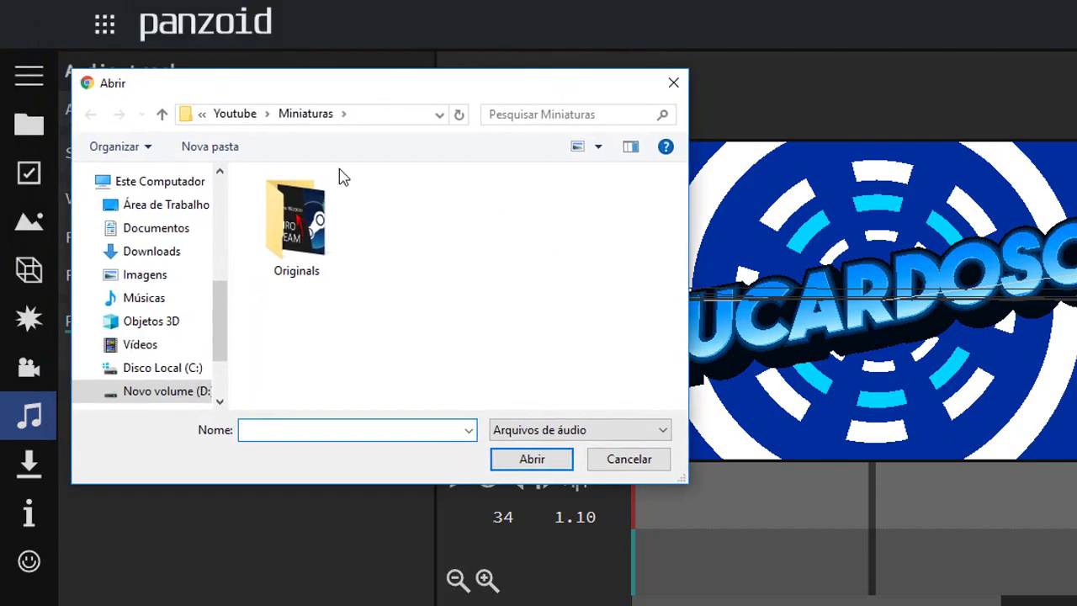
click(643, 467)
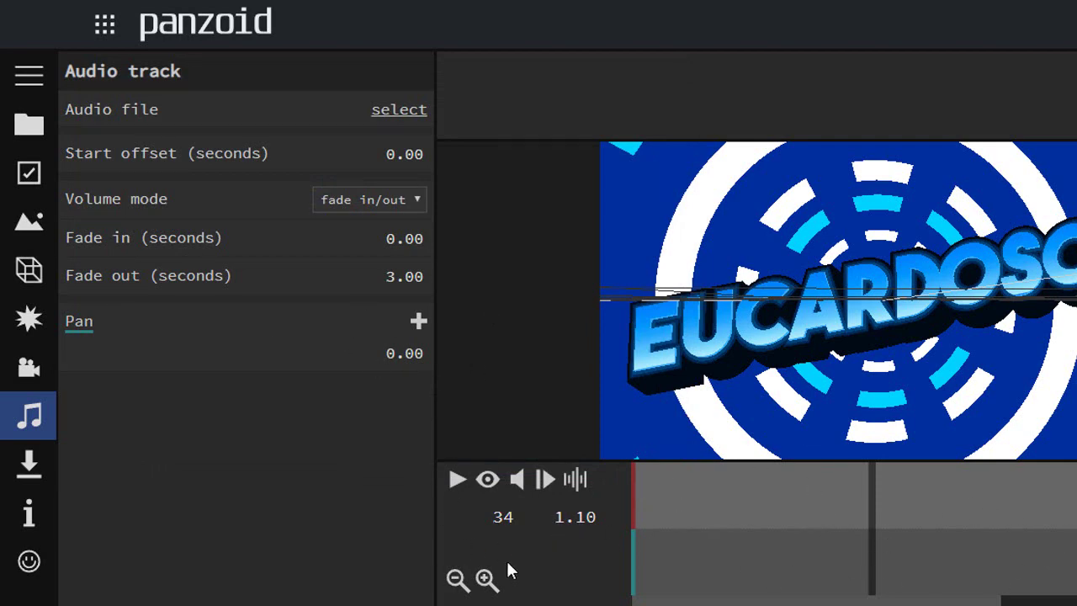
click(25, 464)
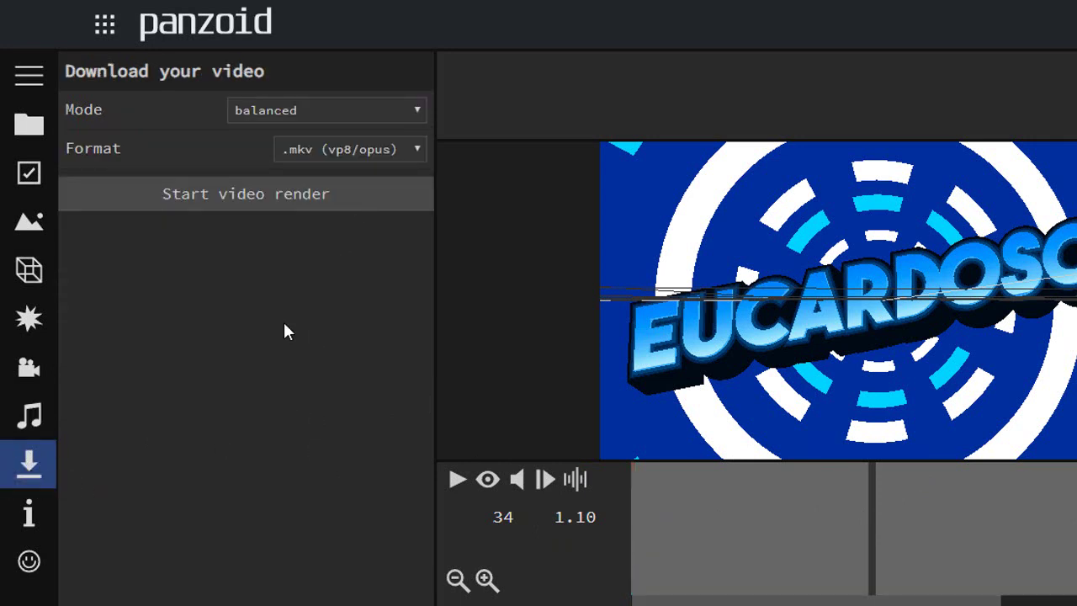
Set the render mode to extreme quality (slow) with .mkv (vp8/opus) format
click(270, 113)
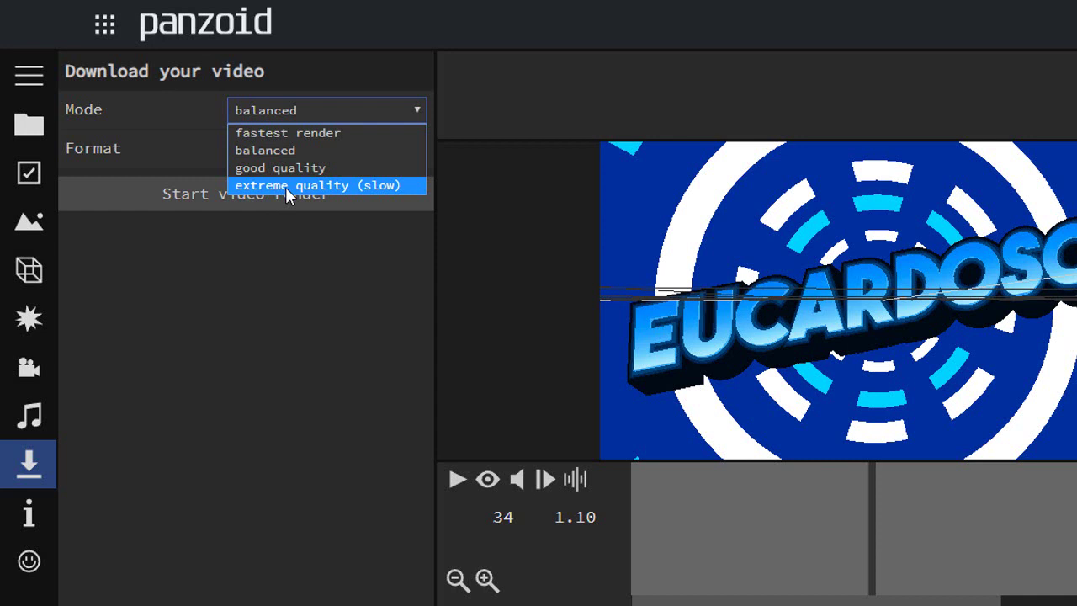
click(285, 187)
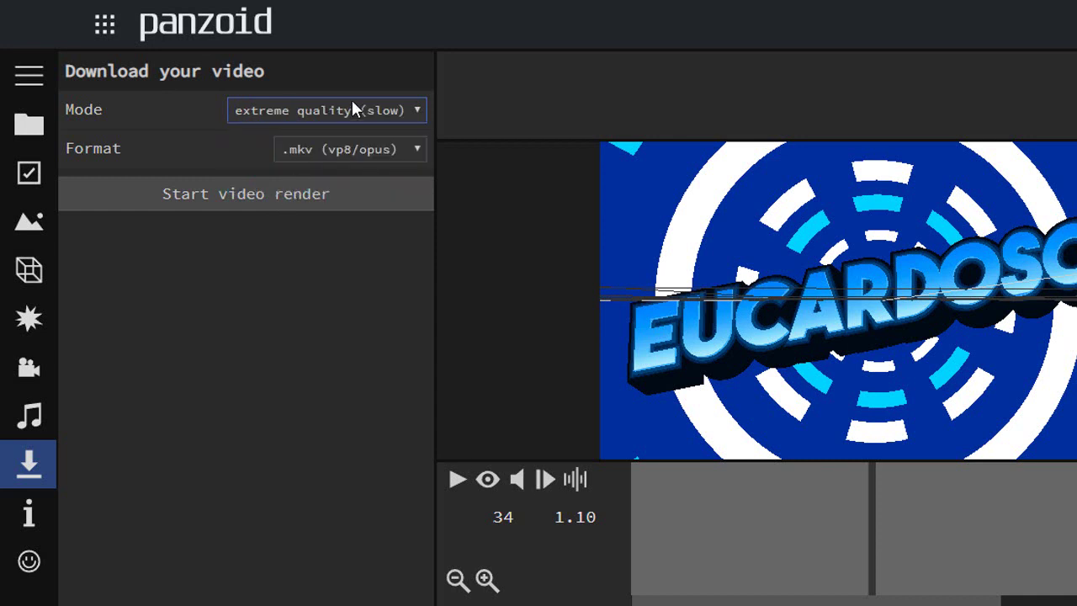
click(353, 107)
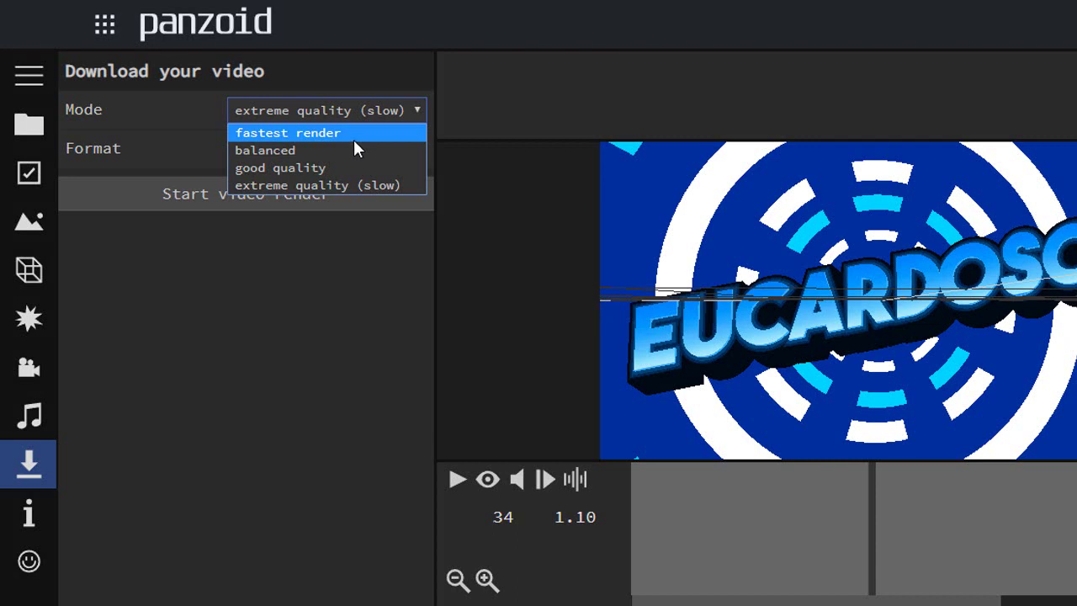
click(367, 185)
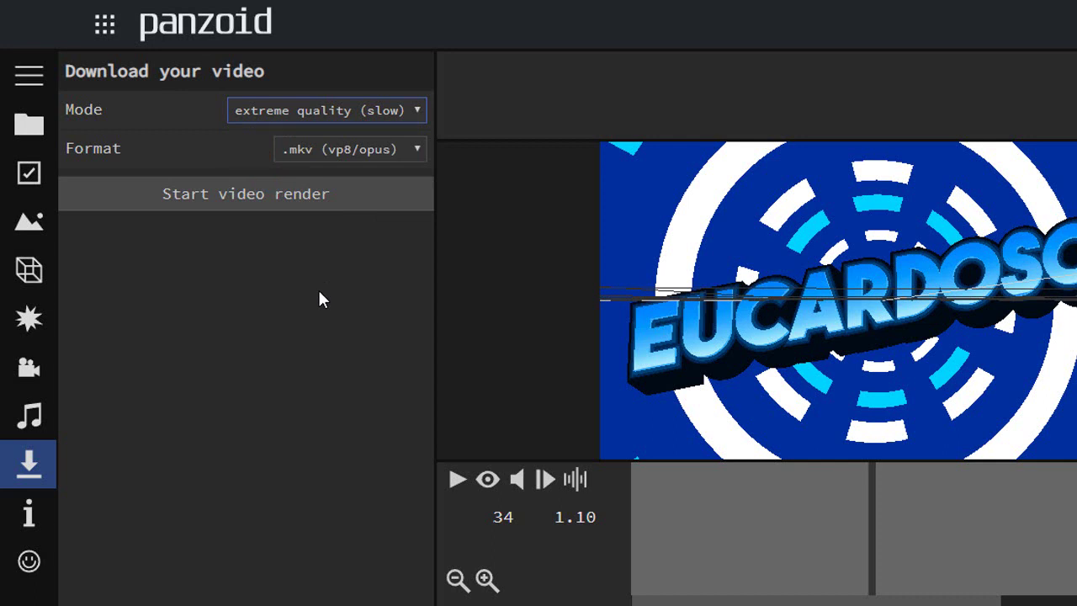
click(341, 151)
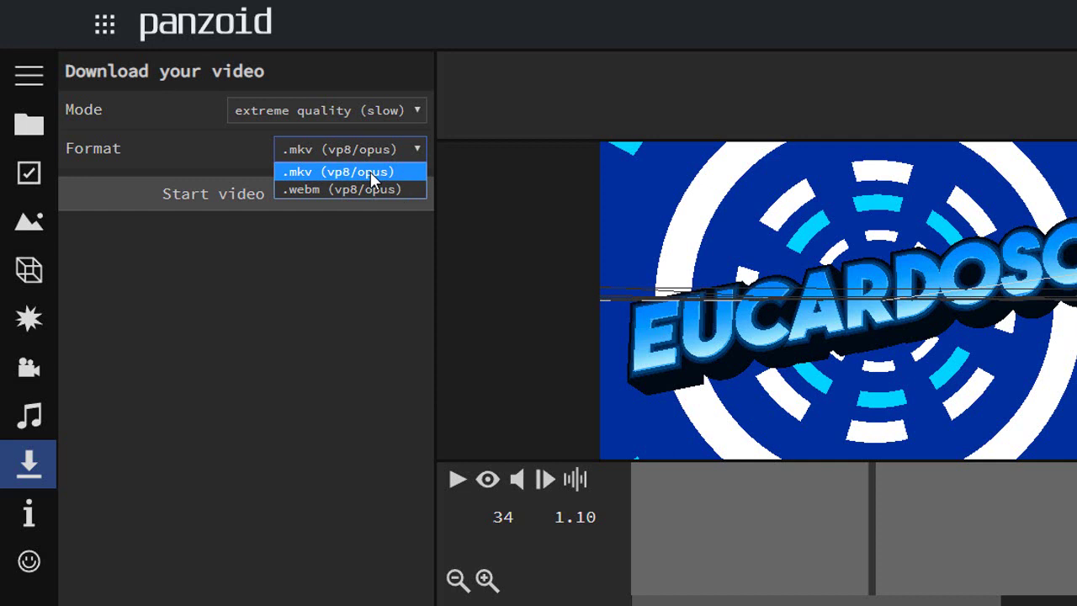
click(371, 172)
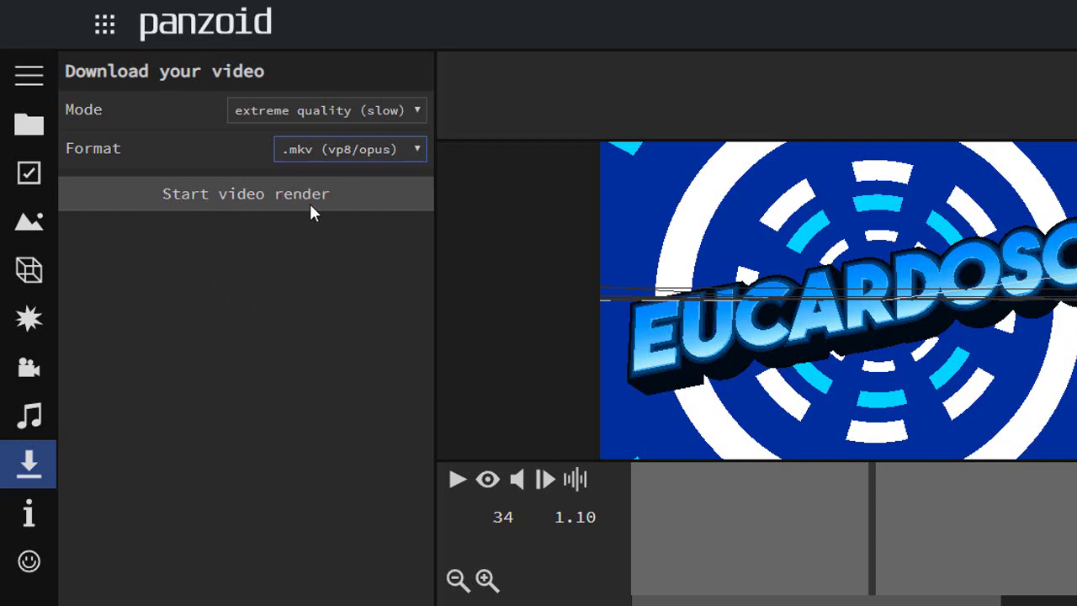
Render the intro, allow site storage, and download the finished video.mkv
click(262, 196)
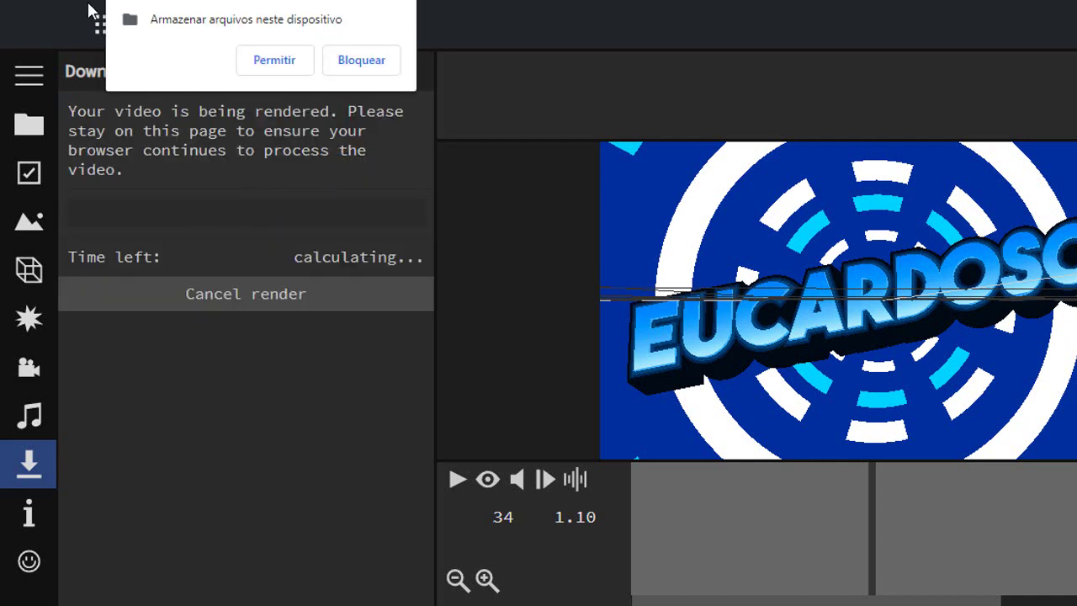
click(263, 66)
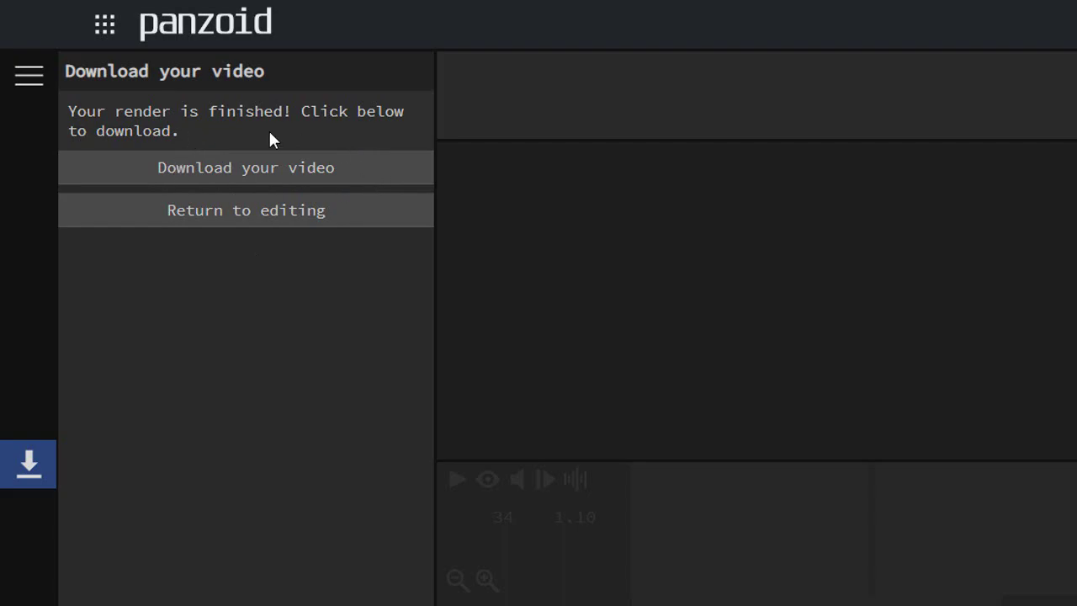
click(240, 167)
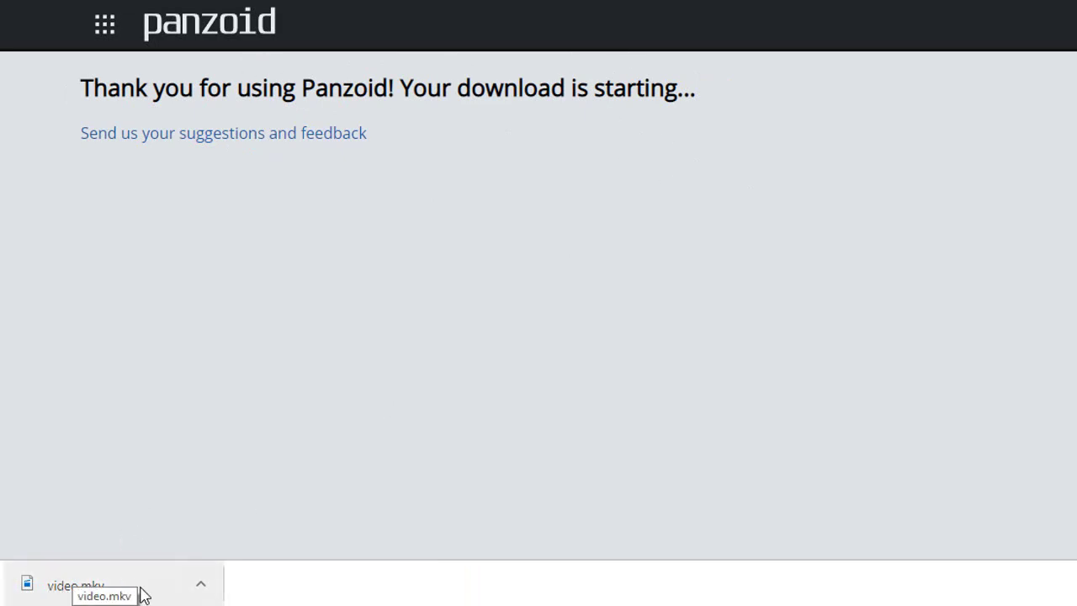
Play the downloaded video.mkv from the browser's download bar
click(58, 587)
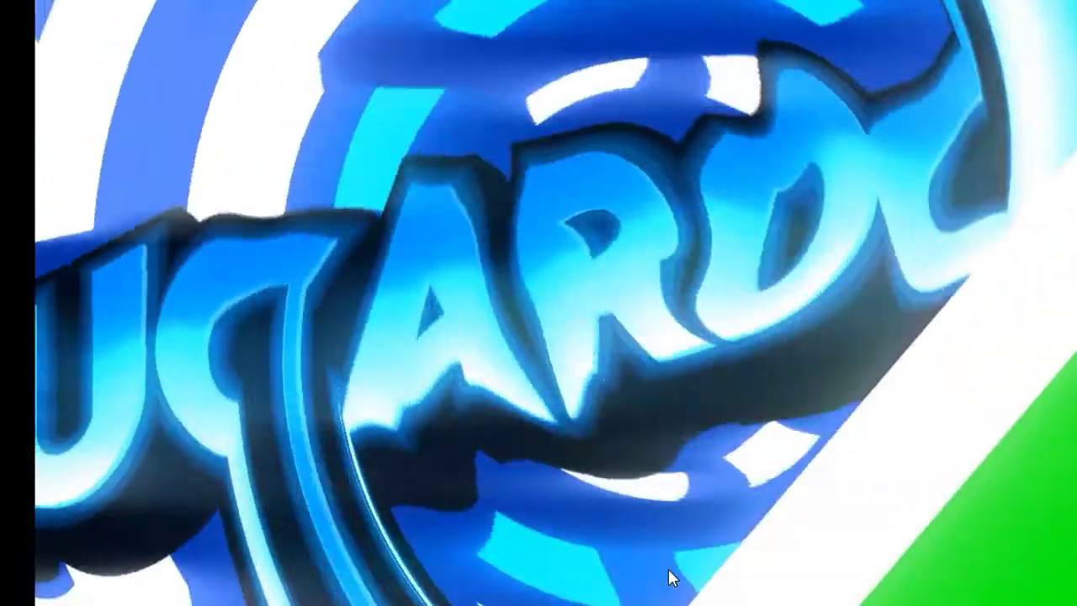